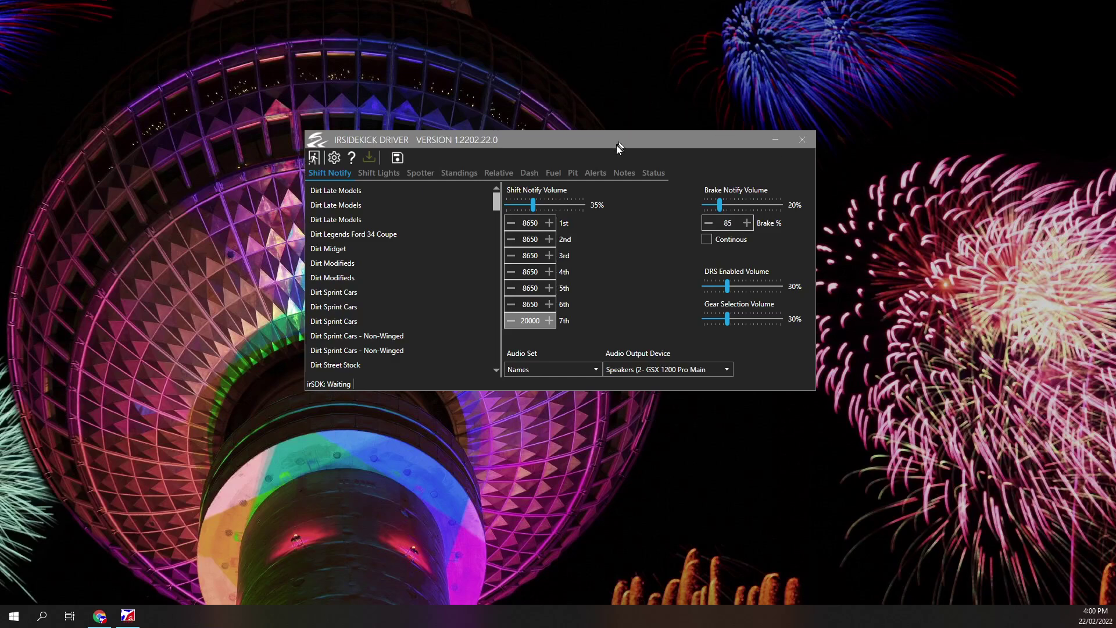
# - Bring the iRSidekick window forward, minimize and restore it, and check its general settings
pyautogui.click(616, 145)
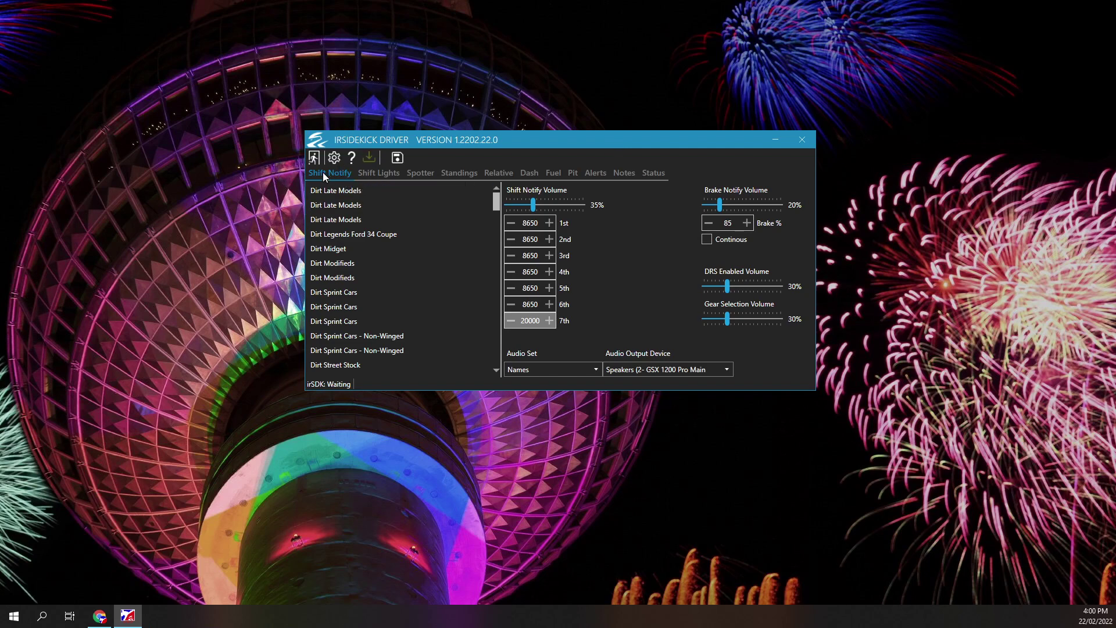
pyautogui.click(775, 139)
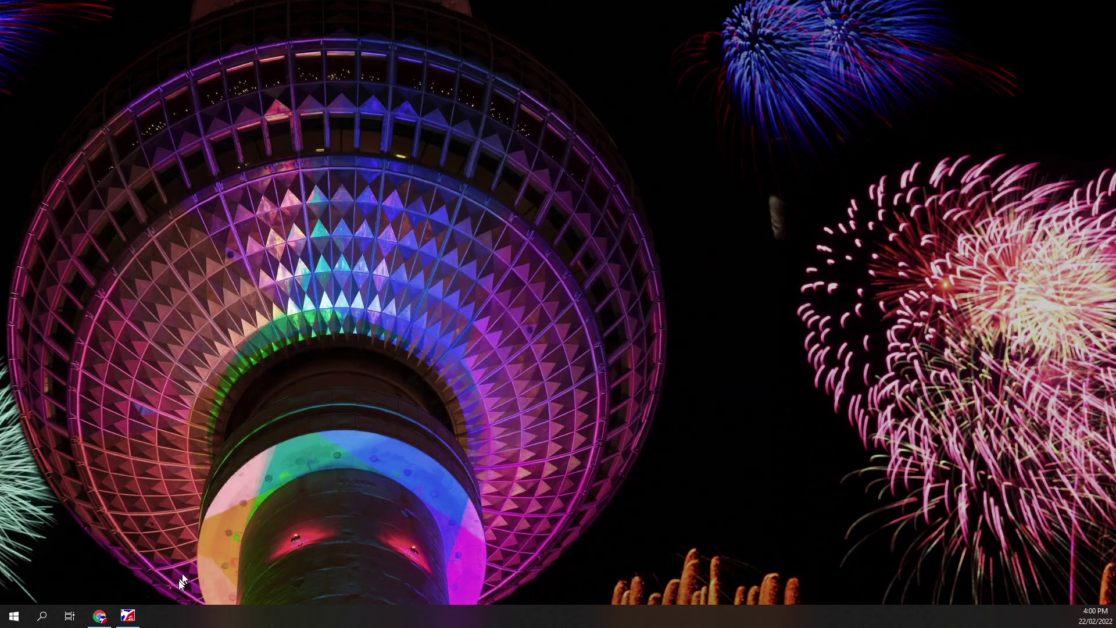
pyautogui.click(130, 615)
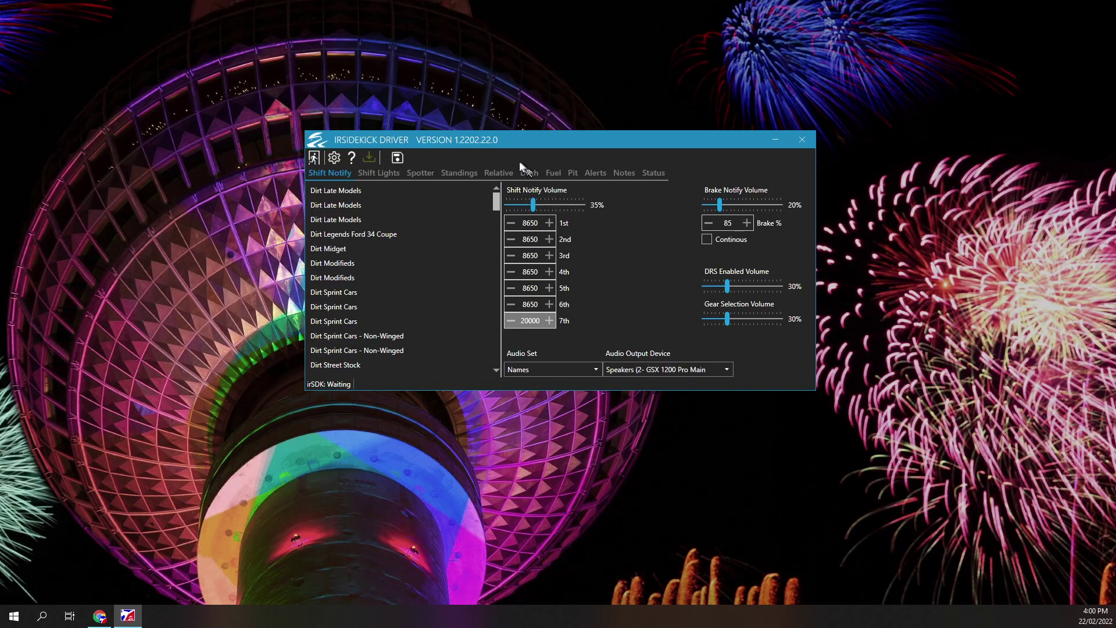
pyautogui.click(334, 161)
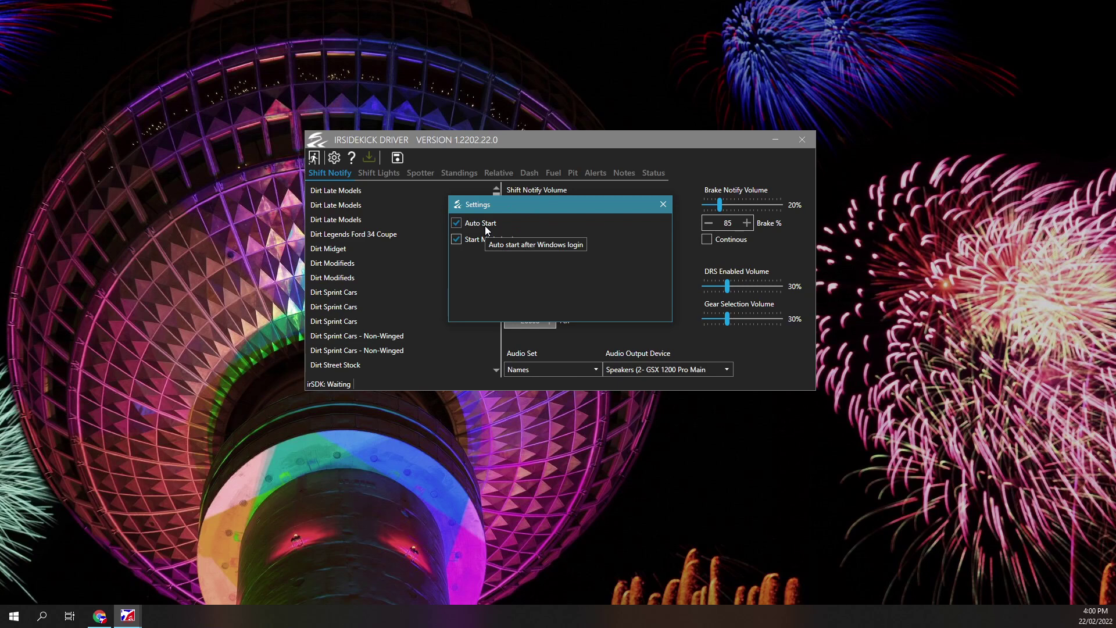
pyautogui.click(663, 204)
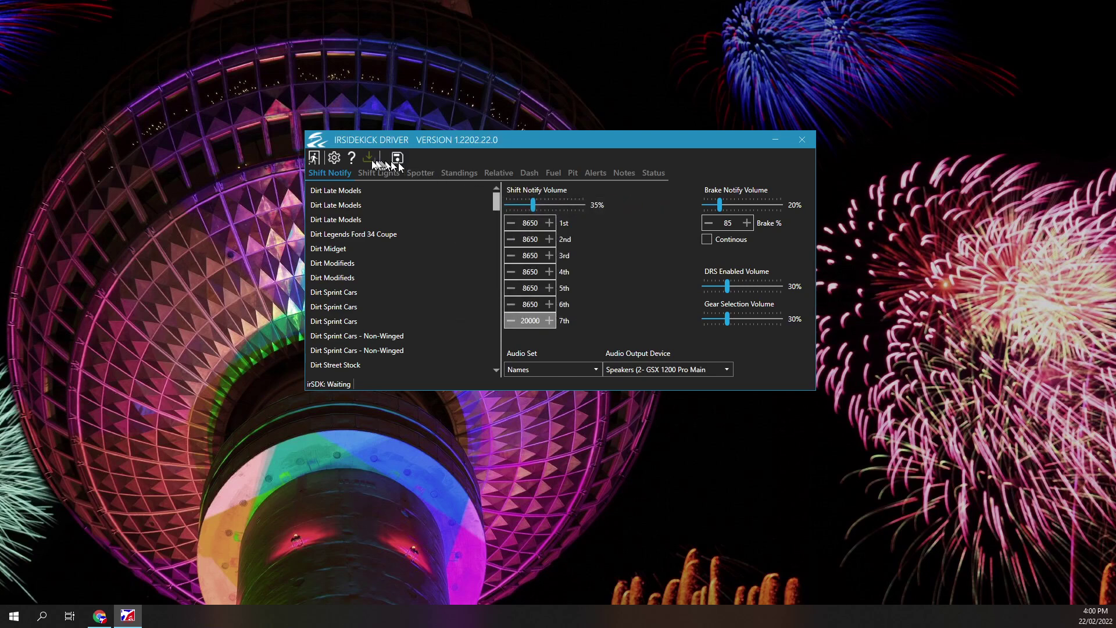
pyautogui.click(351, 158)
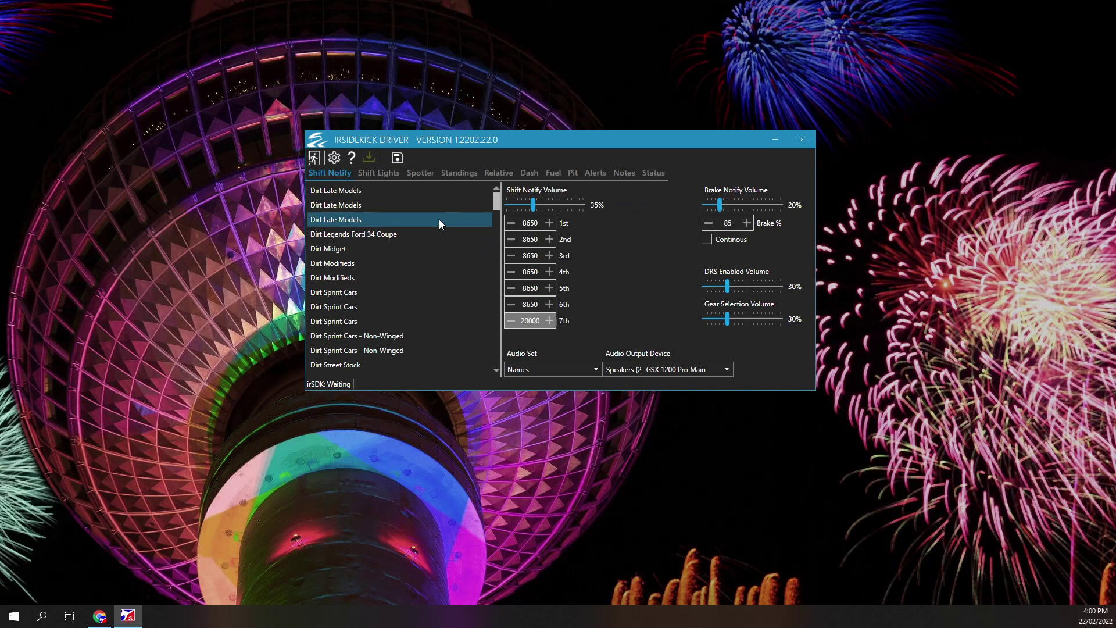
# - Scroll to Ruf RT 12R Track and apply Blap Filter to shorten the car list
pyautogui.scroll(-6, 439, 220)
pyautogui.scroll(-6, 439, 221)
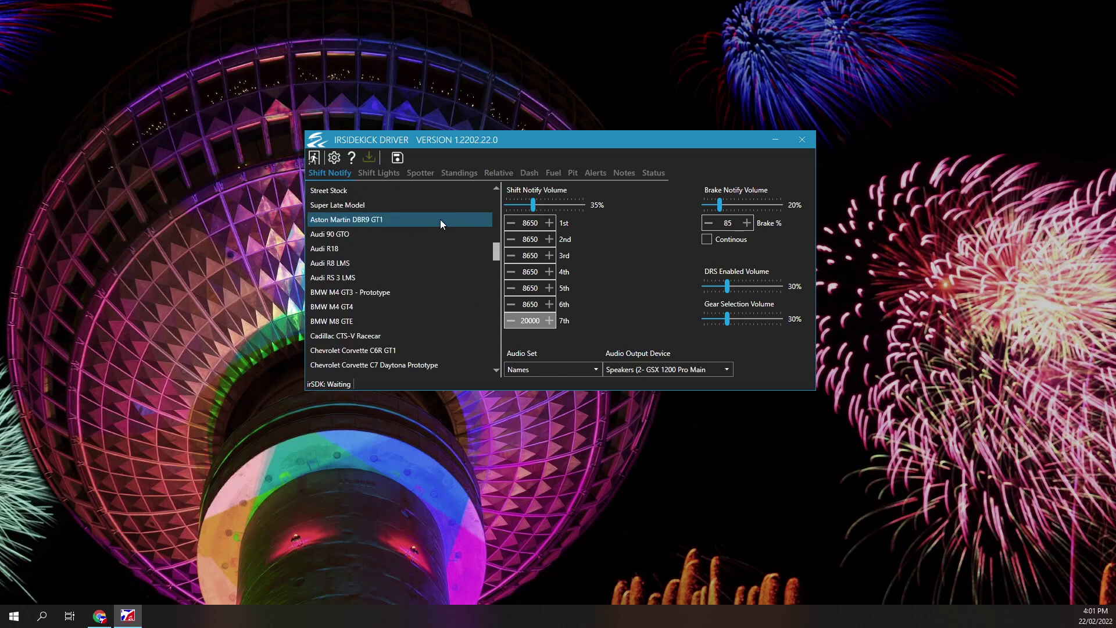
pyautogui.scroll(-2, 440, 219)
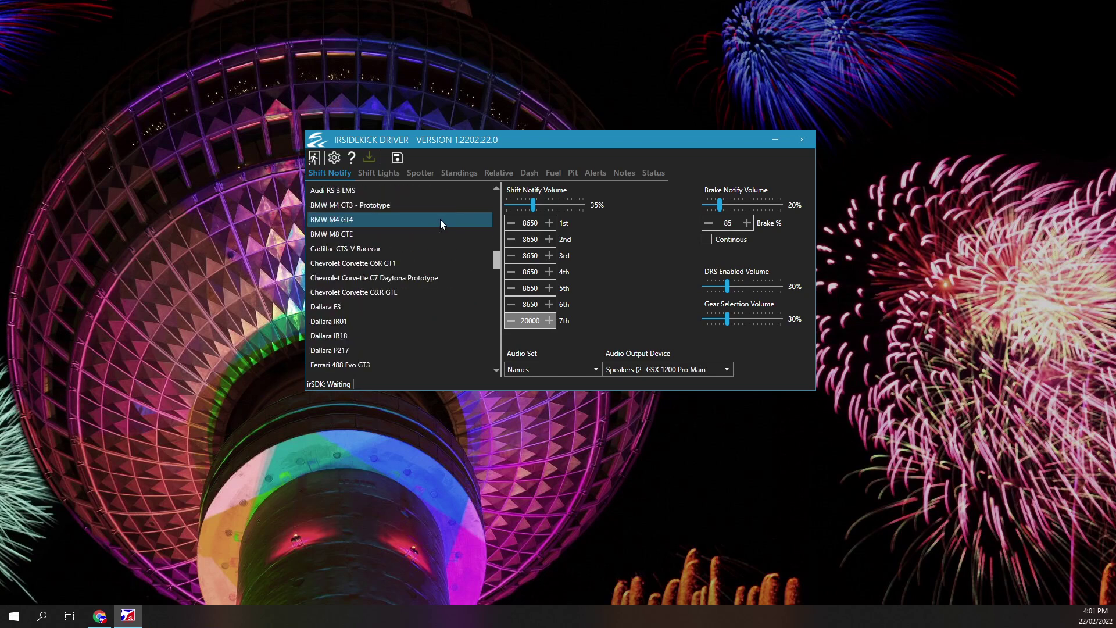
pyautogui.scroll(-4, 440, 218)
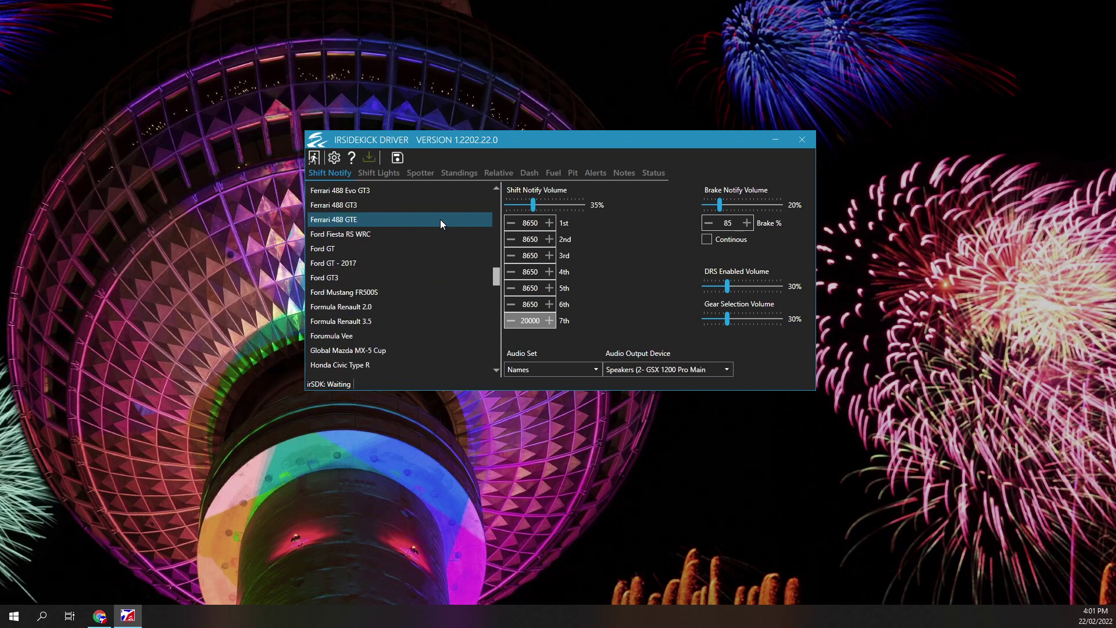
pyautogui.scroll(-2, 441, 219)
pyautogui.scroll(-7, 441, 219)
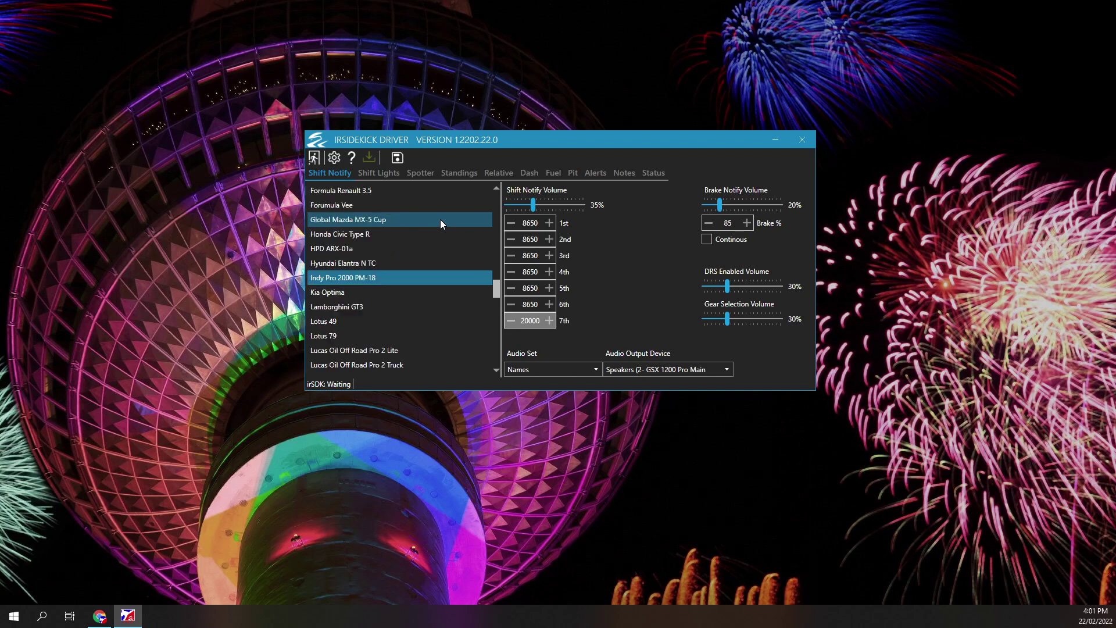
pyautogui.scroll(-10, 441, 218)
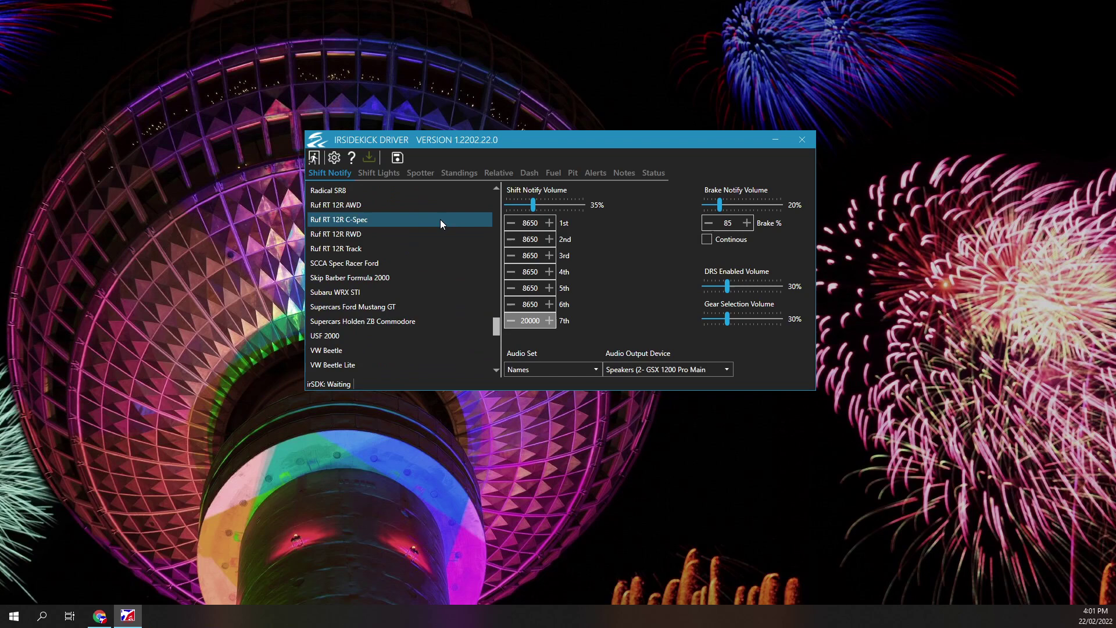
pyautogui.scroll(-3, 441, 219)
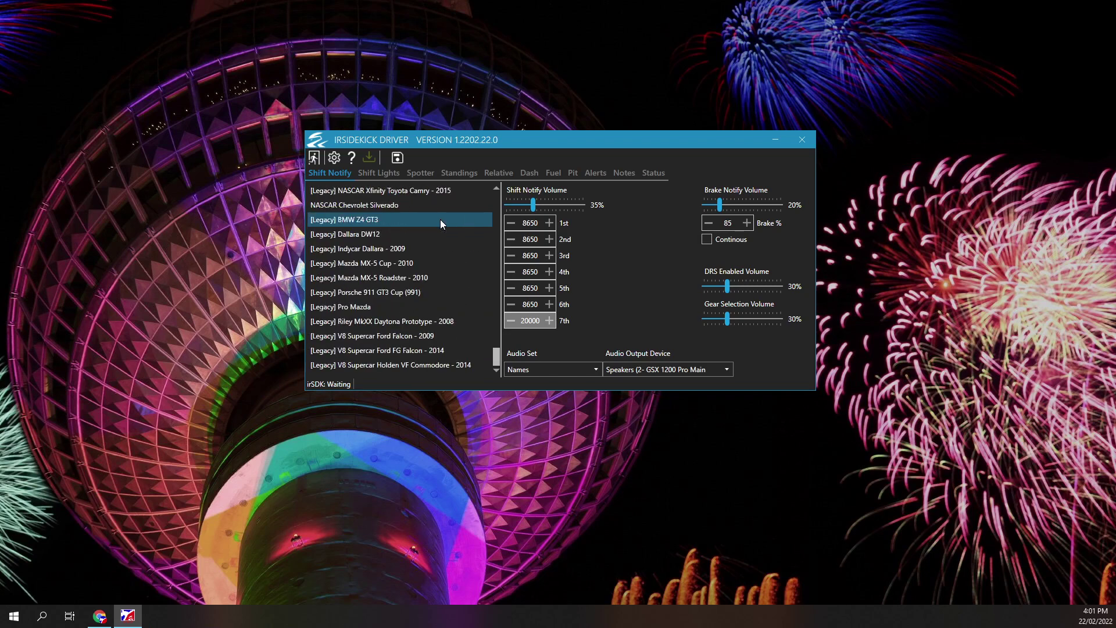
pyautogui.scroll(-12, 441, 219)
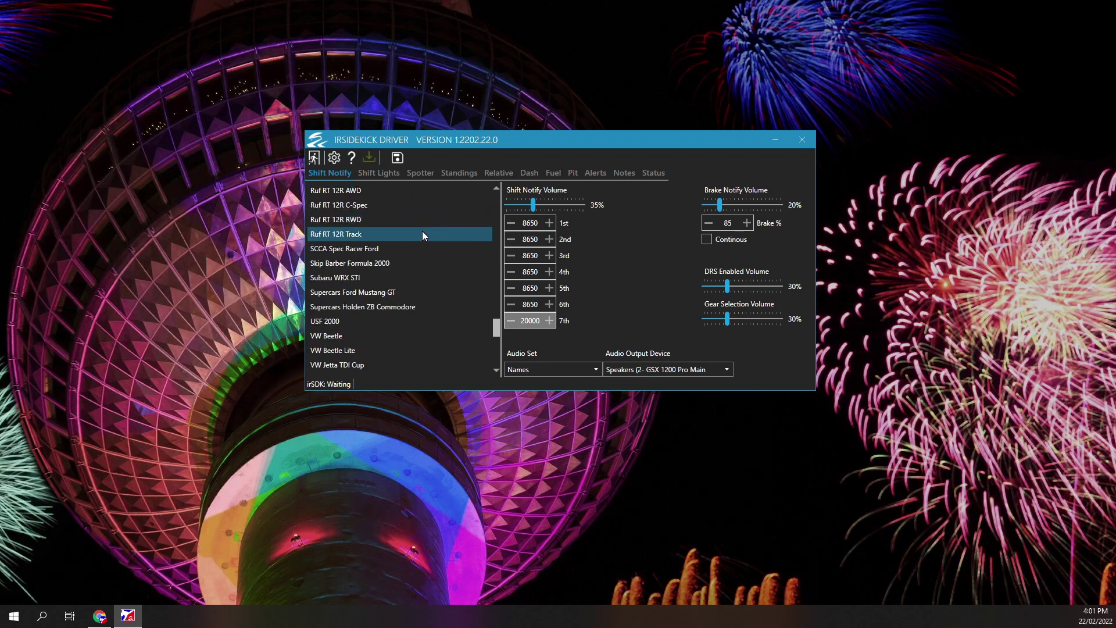
pyautogui.rightClick(422, 234)
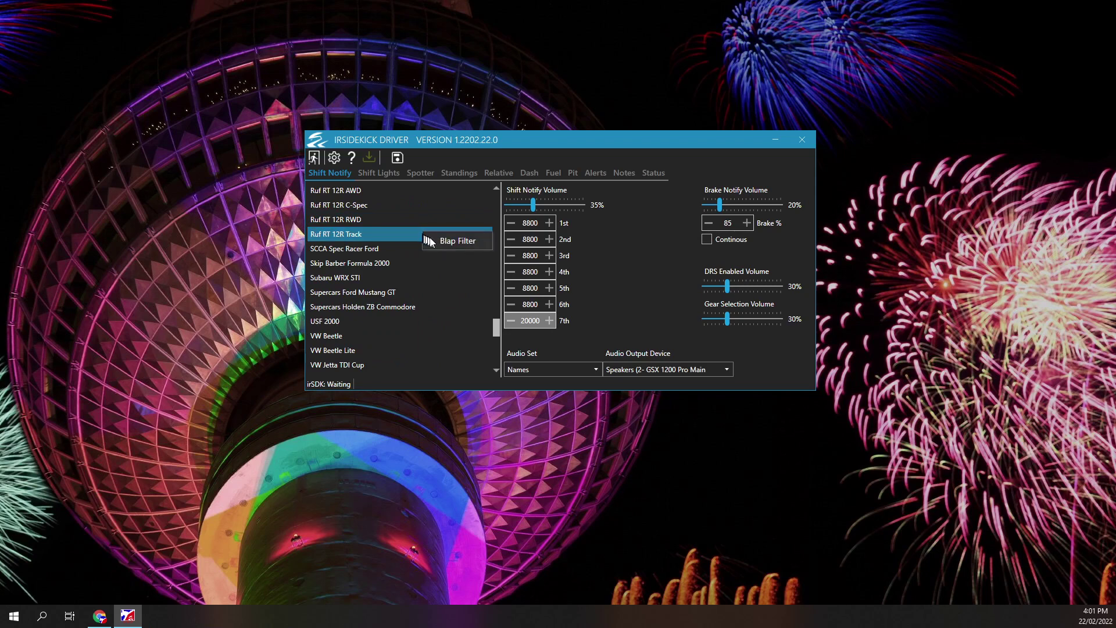
pyautogui.click(431, 242)
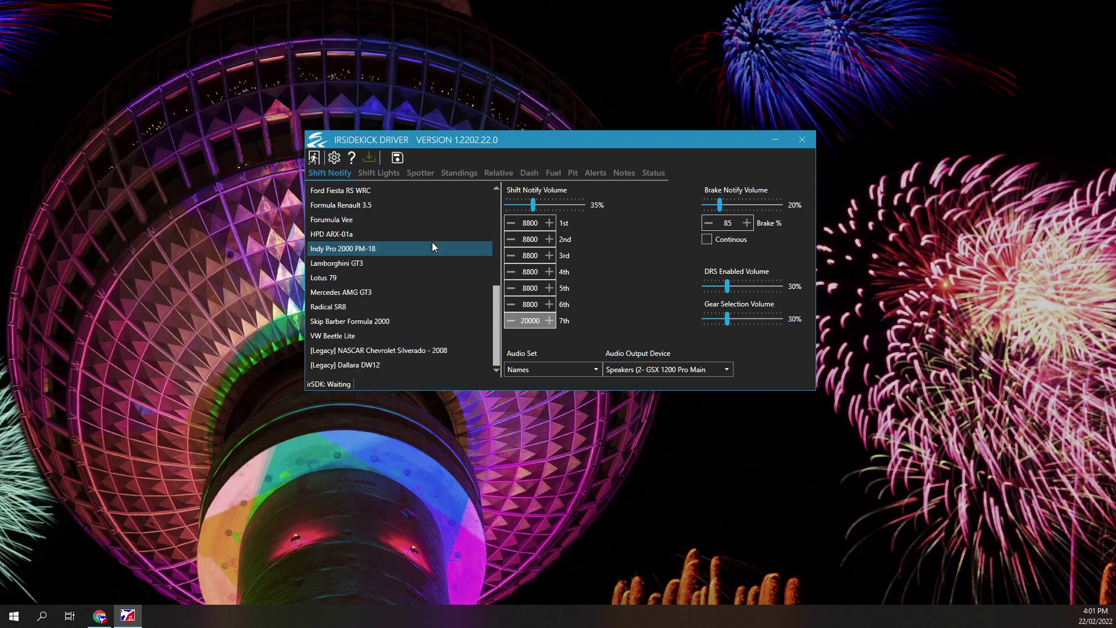
pyautogui.scroll(5, 430, 242)
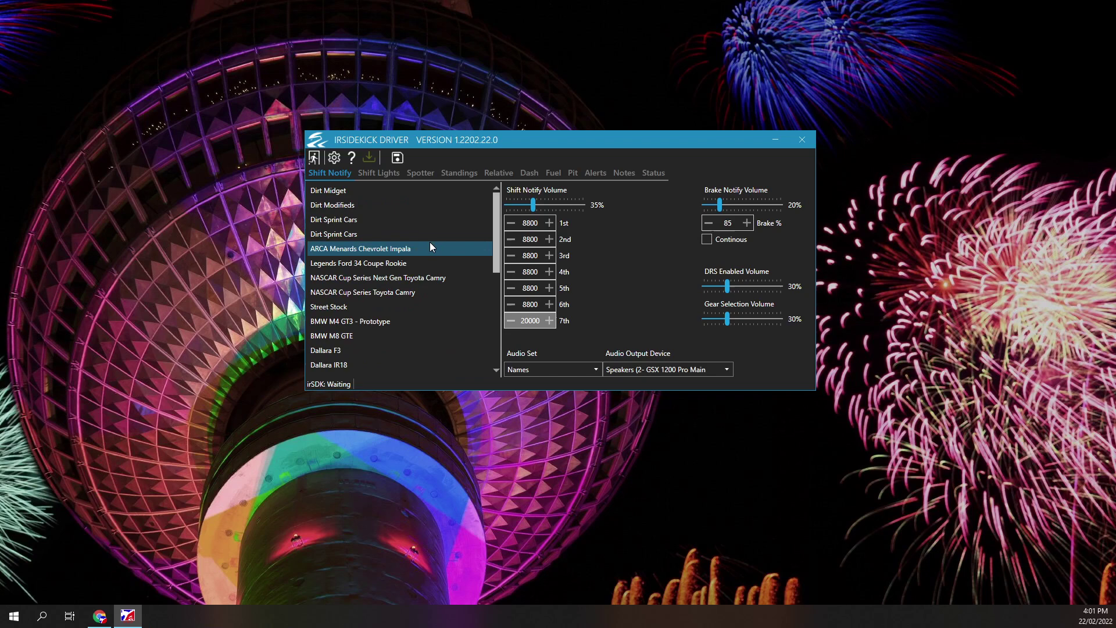
pyautogui.scroll(-3, 430, 243)
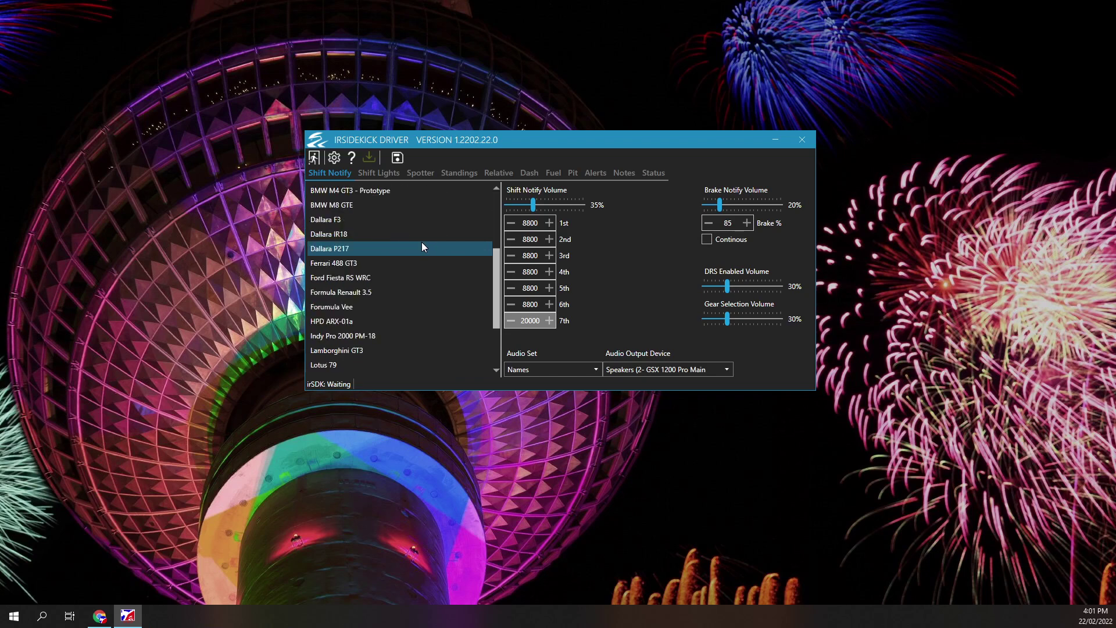
pyautogui.click(542, 367)
pyautogui.click(565, 370)
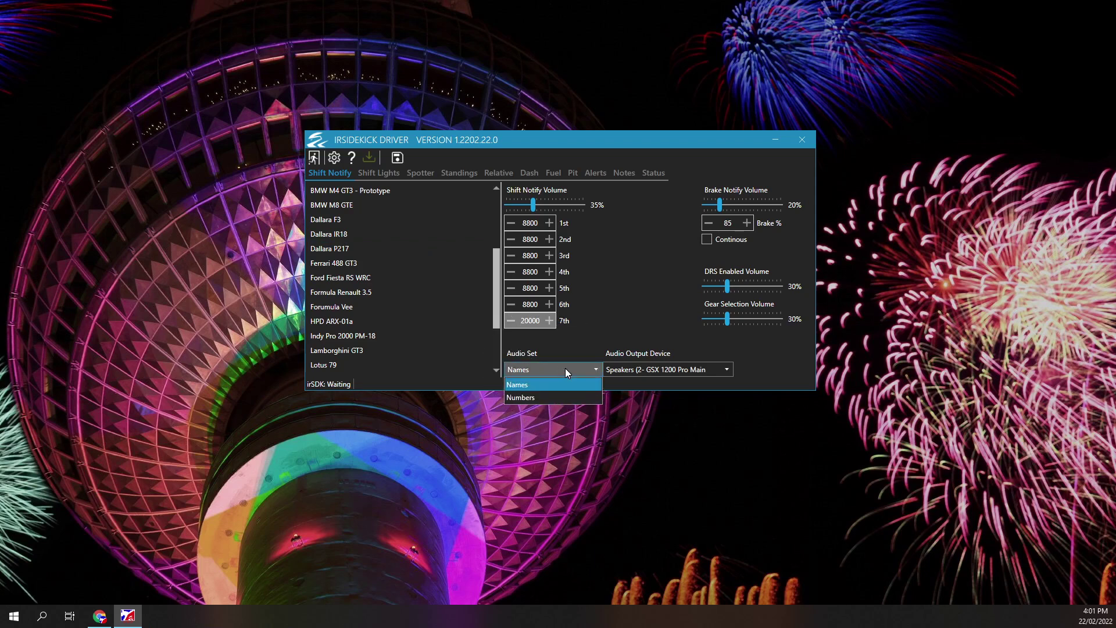
pyautogui.click(566, 370)
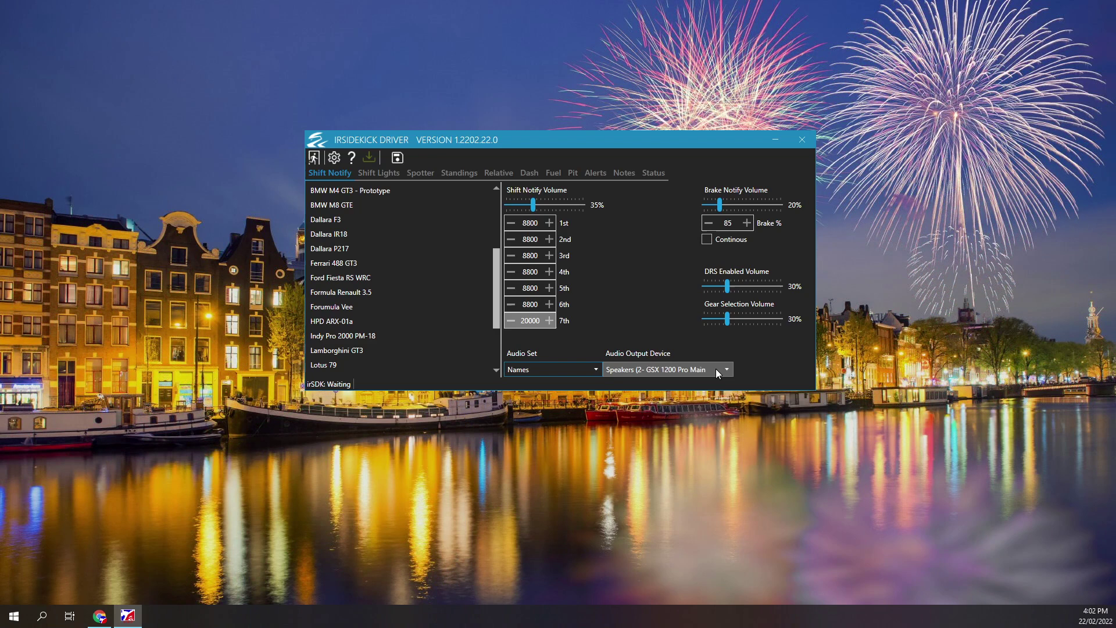
pyautogui.click(716, 368)
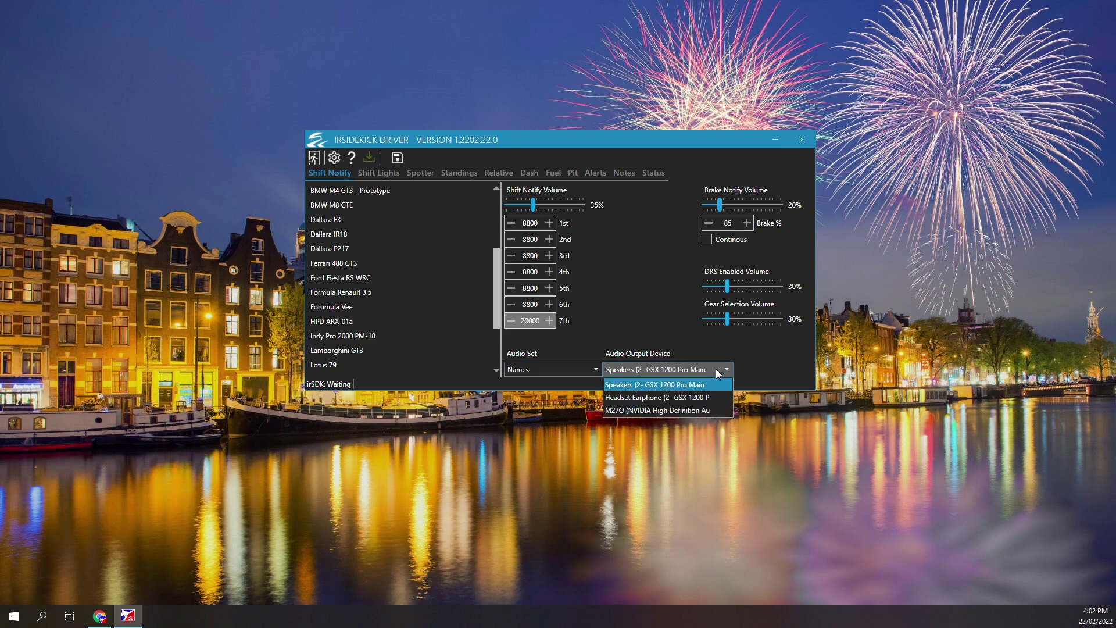
pyautogui.click(717, 368)
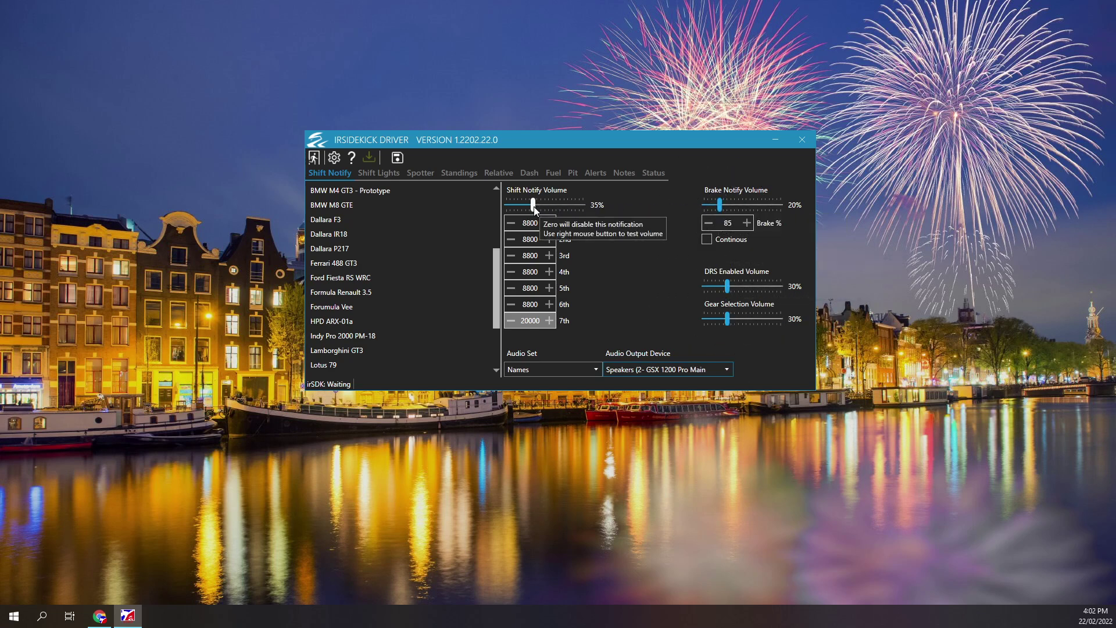
# - Drag the Shift Notify Volume slider from 35% up to 40%
pyautogui.moveTo(534, 207); pyautogui.dragTo(538, 207)
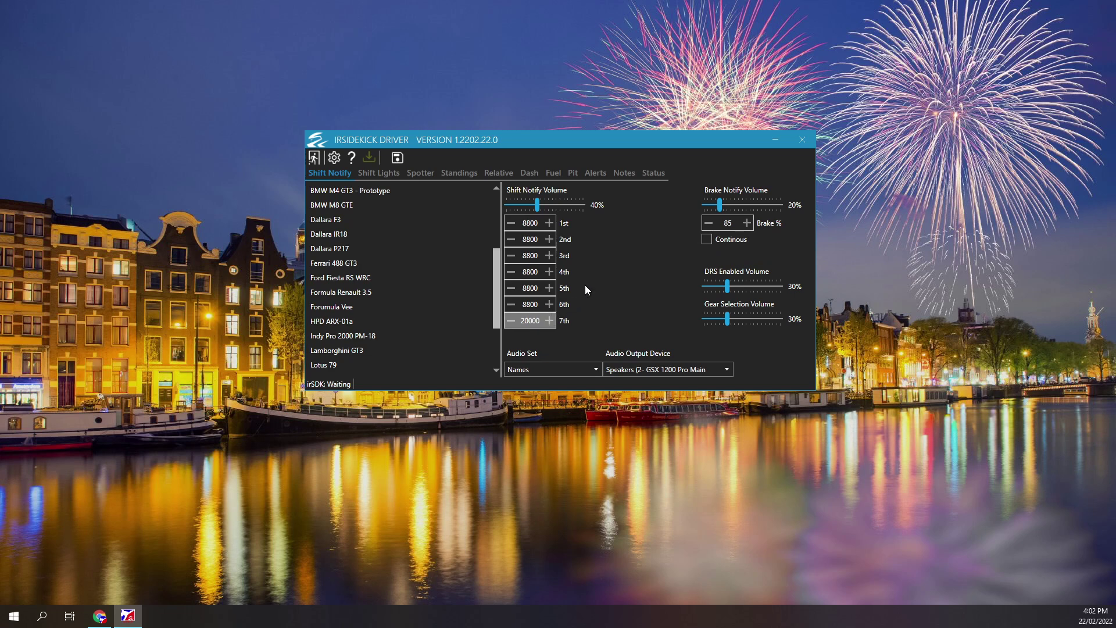
# - Load Skip Barber Formula 2000 and nudge its 1st-gear shift RPM to 5800, then 5750
pyautogui.scroll(-2, 458, 305)
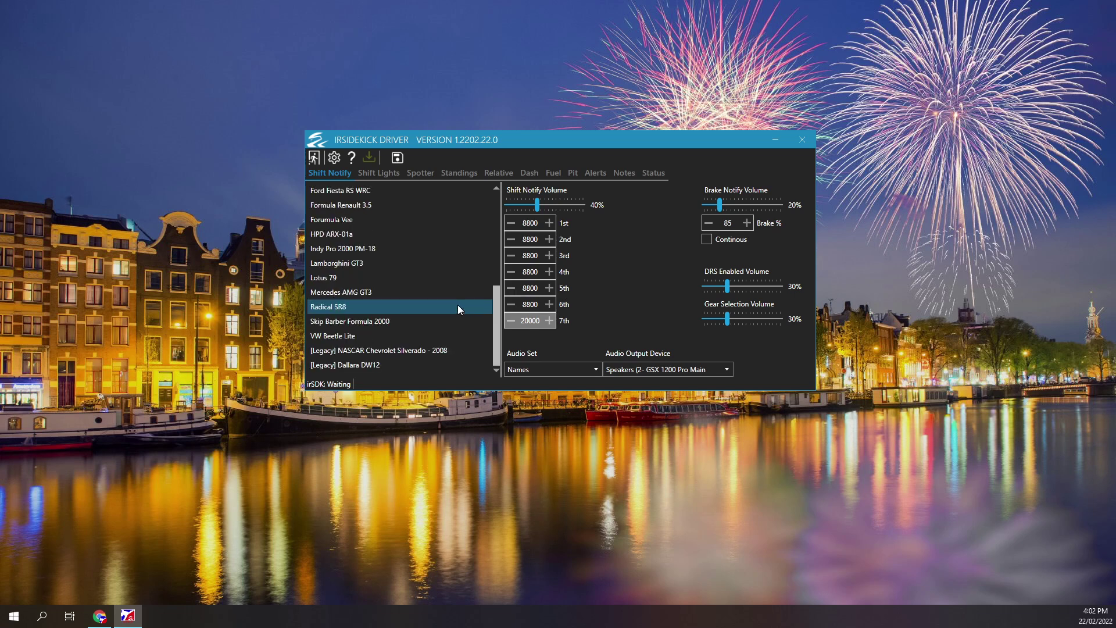
pyautogui.click(365, 321)
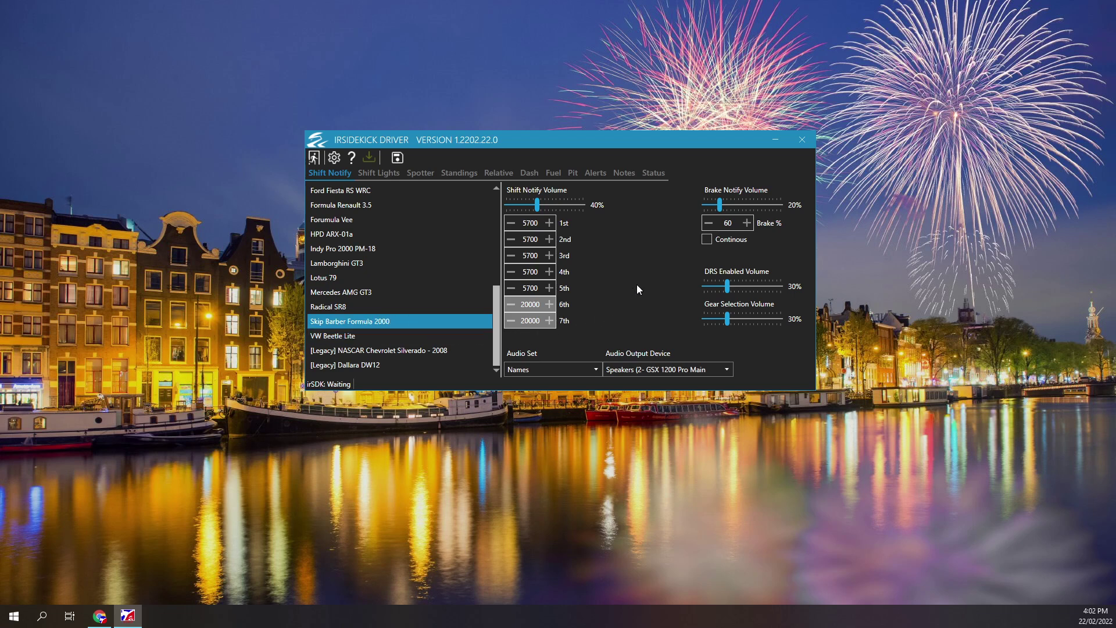
pyautogui.click(534, 223)
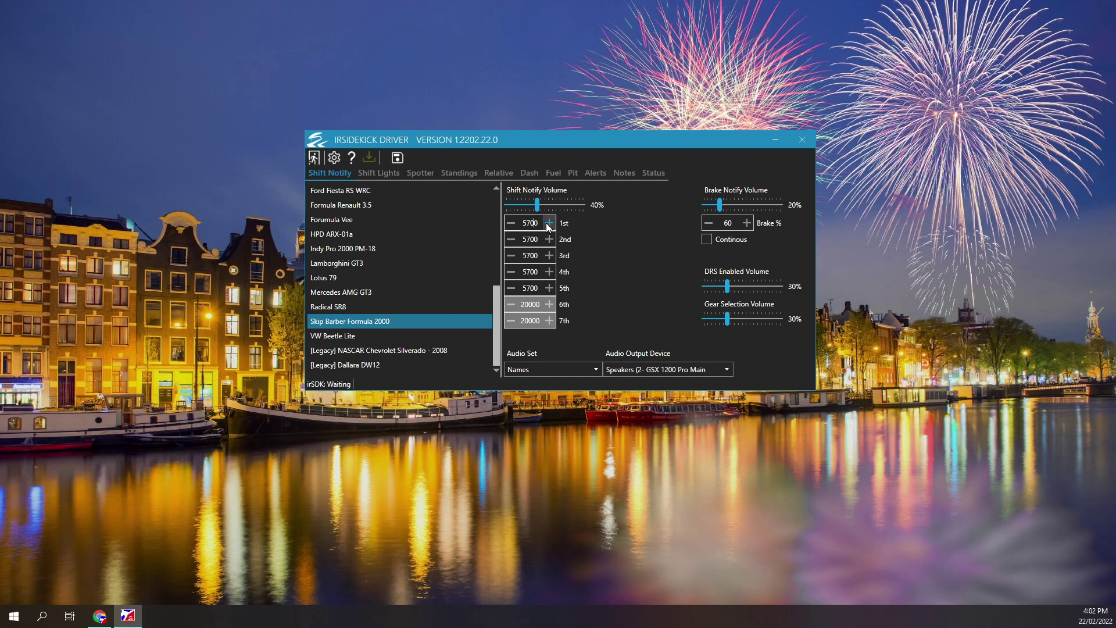
pyautogui.click(548, 224)
pyautogui.click(513, 226)
pyautogui.click(543, 224)
# - Commit 5725 RPM for 1st gear and adjust Brake % through 65 and 60 to 62
pyautogui.press('Tab')
pyautogui.click(725, 223)
pyautogui.click(747, 223)
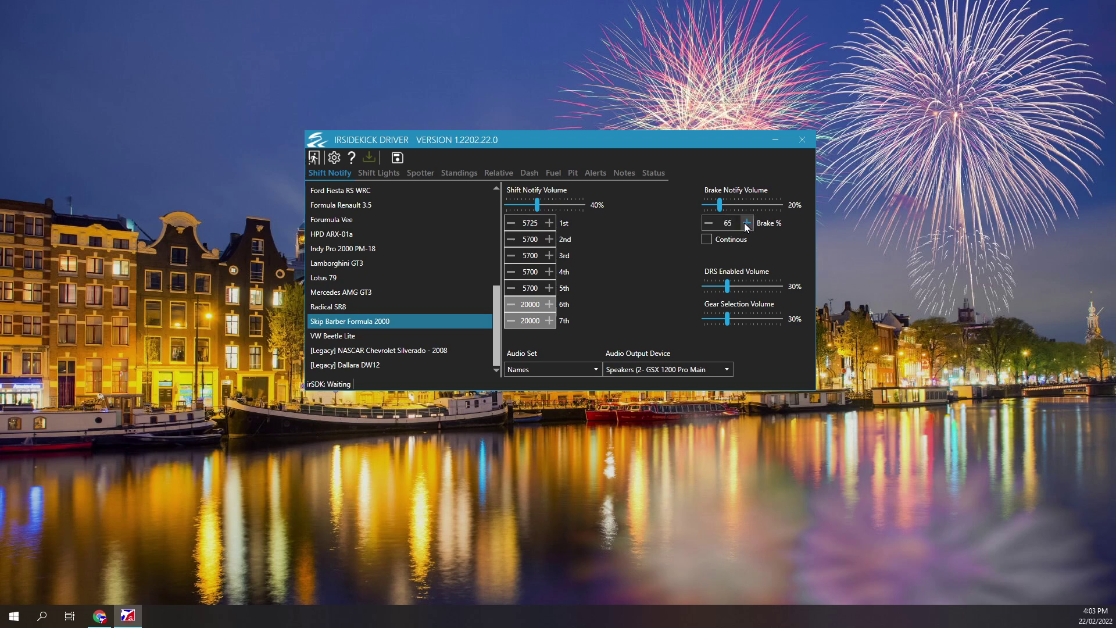
pyautogui.click(709, 227)
pyautogui.press('Up')
pyautogui.press('Up')
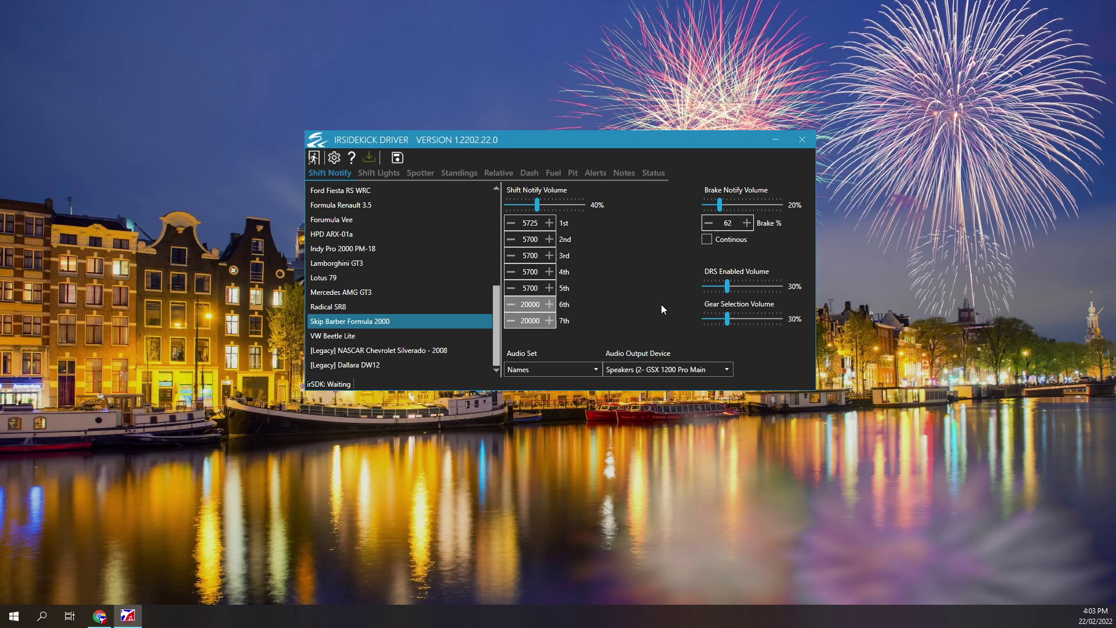